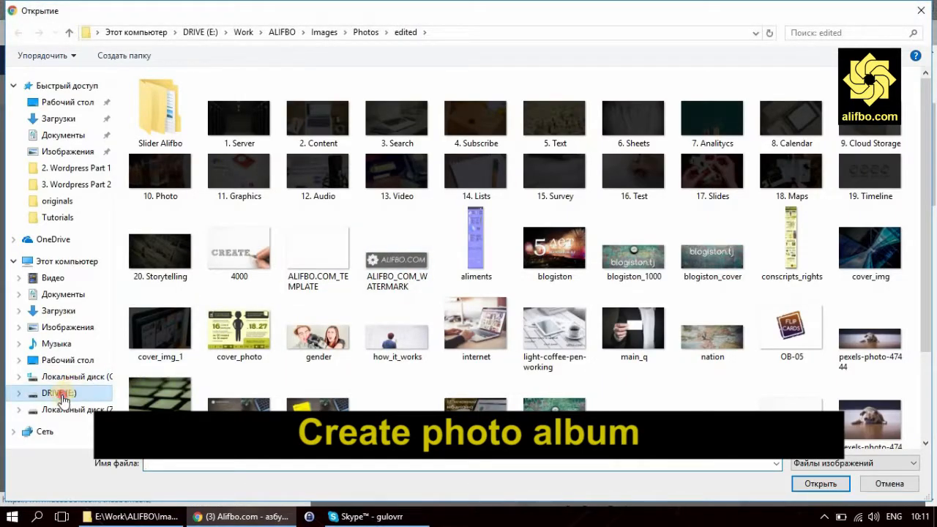
- Browse to the folder E:\Work\ALIFBO\Images\Photos\originals\words in the file chooser
click(63, 399)
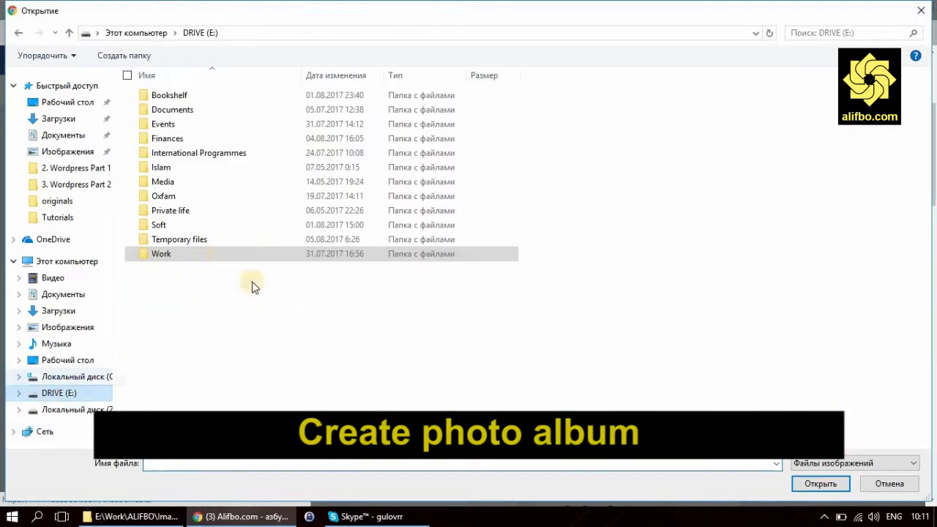
double_click(159, 253)
double_click(153, 103)
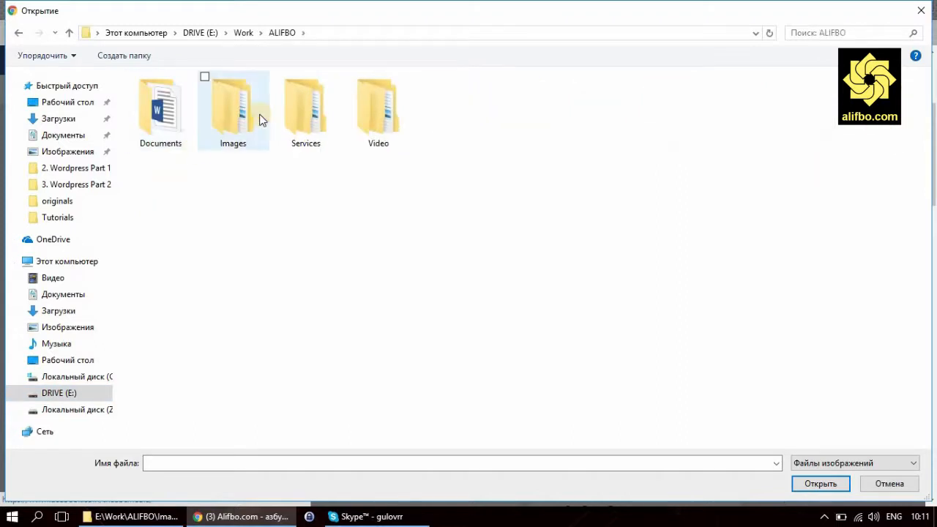
double_click(224, 106)
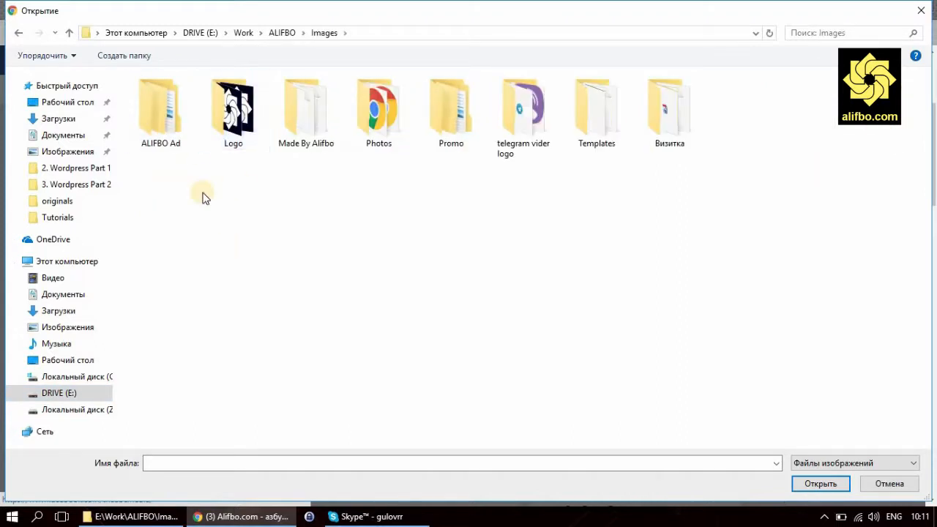
double_click(377, 107)
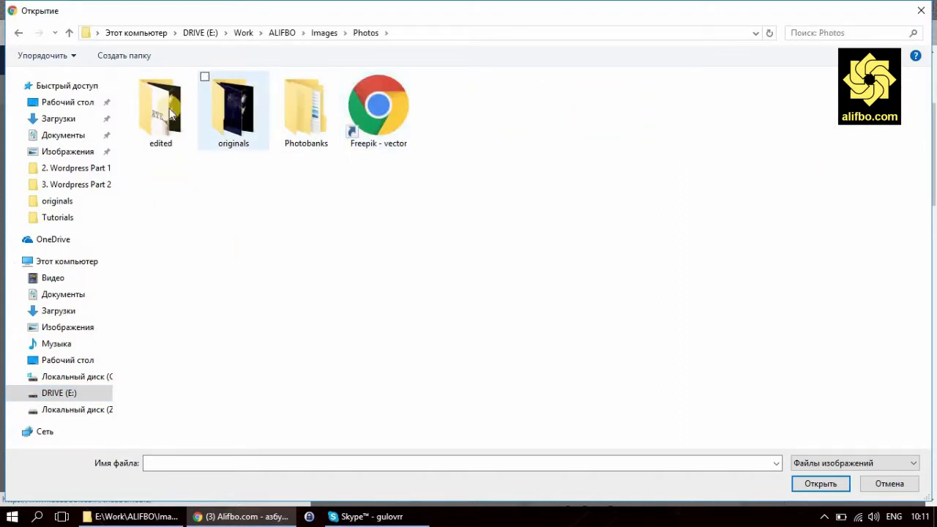
double_click(220, 108)
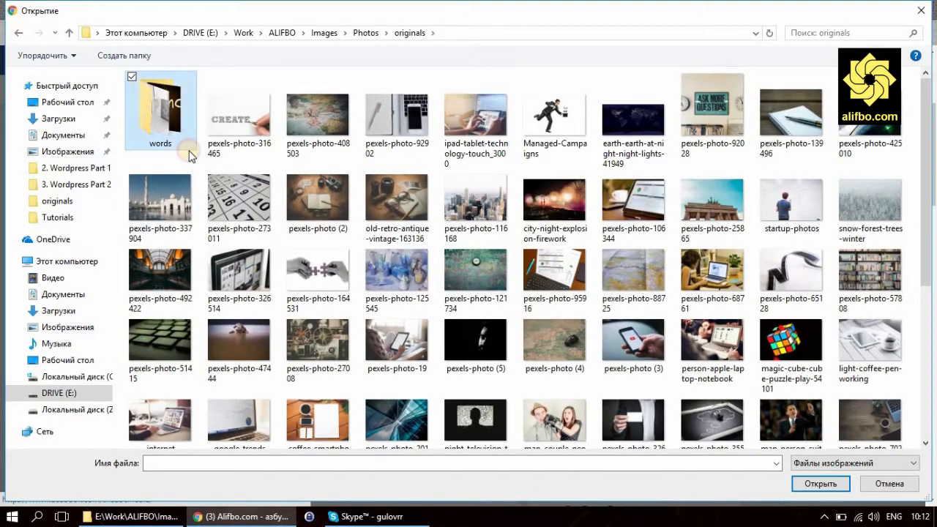
double_click(179, 144)
- Select all the images in the words folder and upload them to the new album
click(164, 130)
shift+click(212, 207)
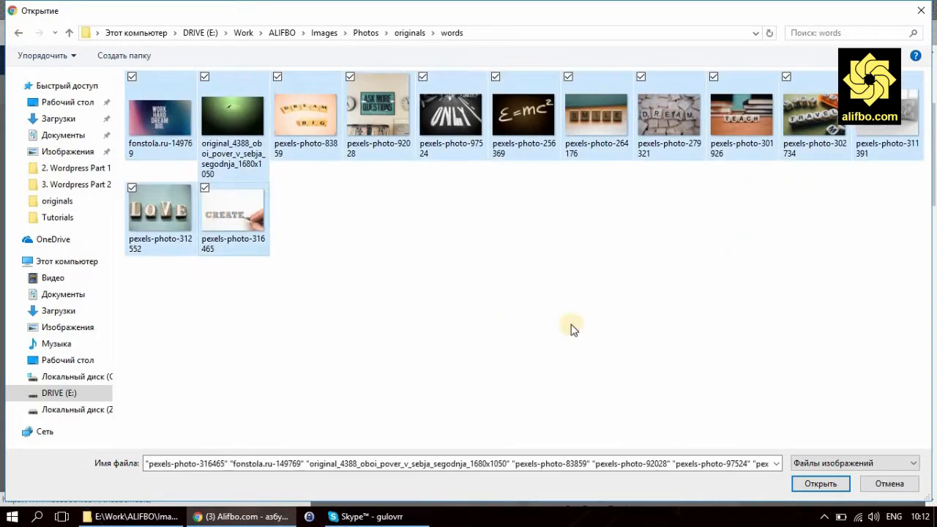
click(818, 484)
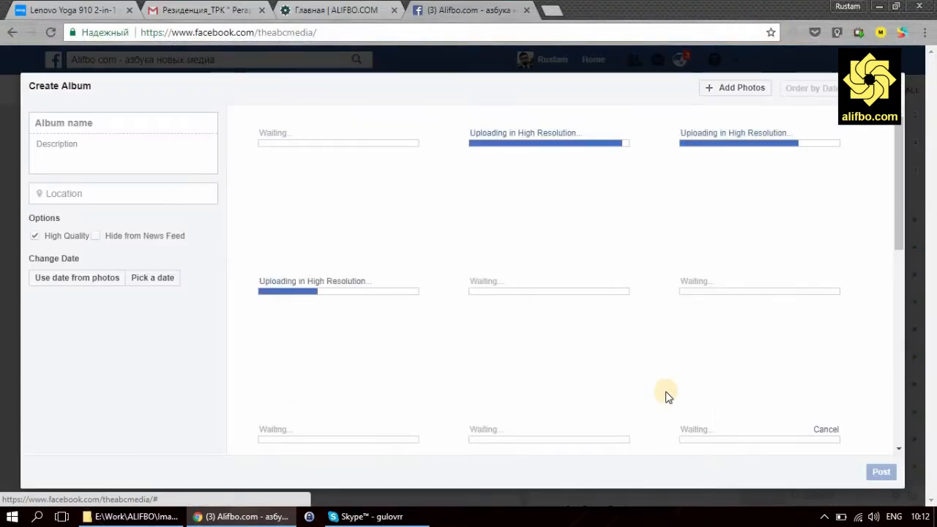
- Name the album "Надписи со смыслом"
click(173, 127)
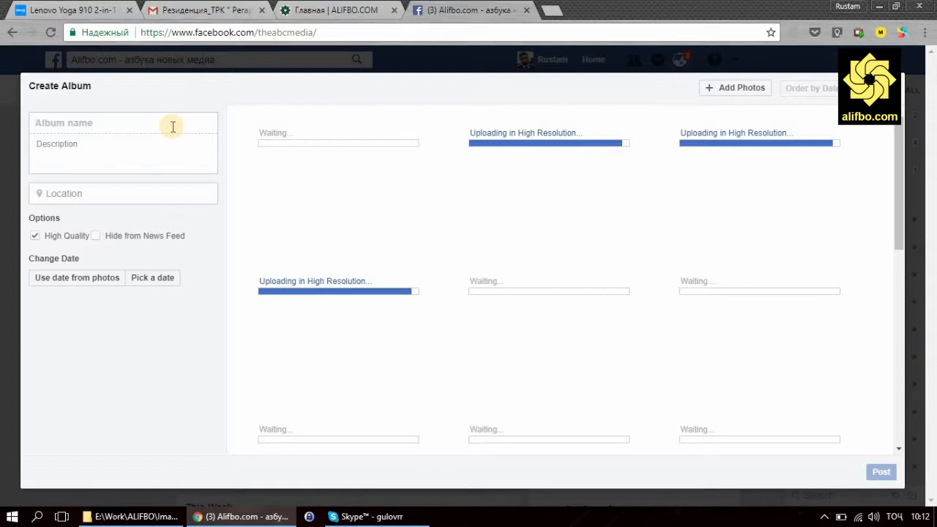
text(Надп)
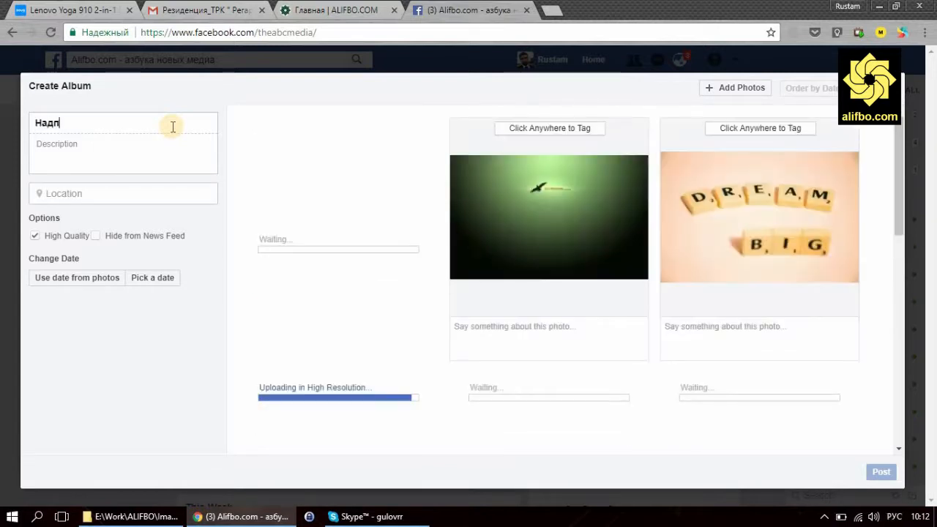
text(иси со смыслом)
- Enter an album description running from "На первый взгляд может показаться, что эти слова просто разрозненные" to "Даже одним словом можно поднять иногда настроение людям."
click(150, 149)
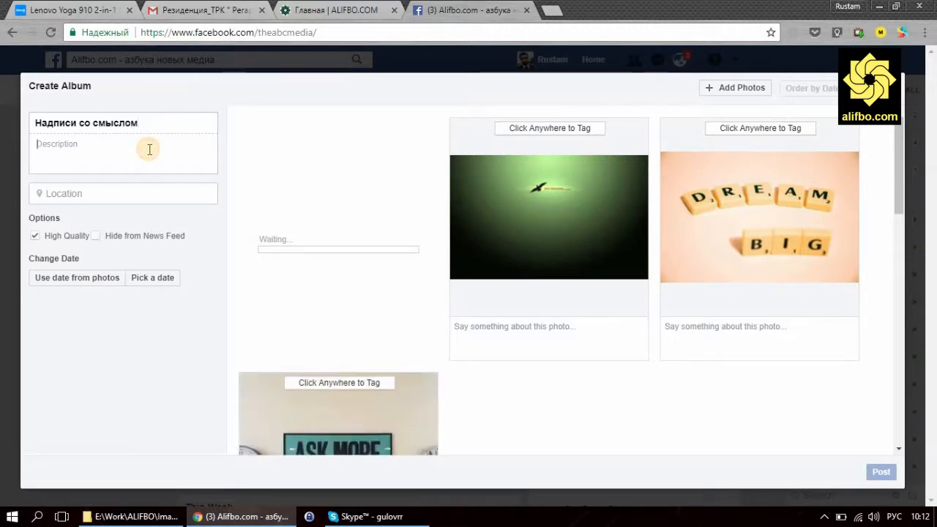
text(На в)
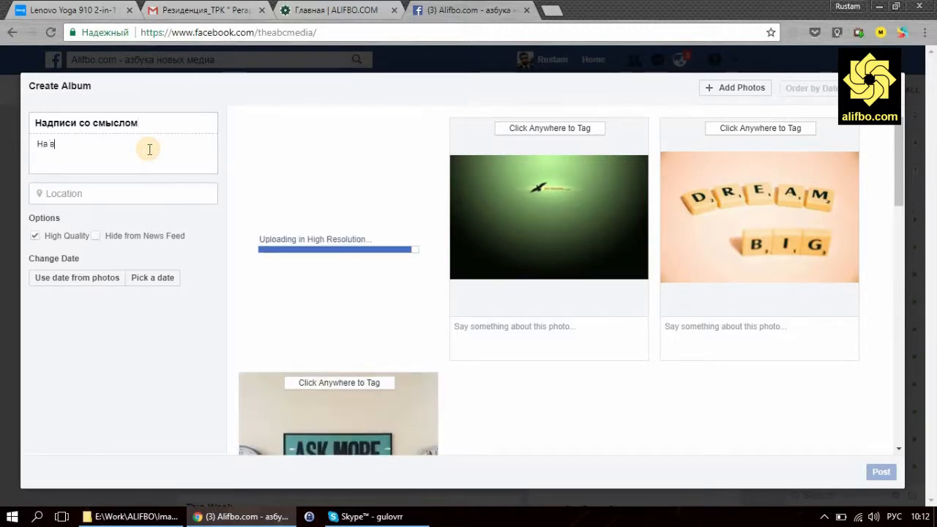
key(BackSpace)
text(первый вз)
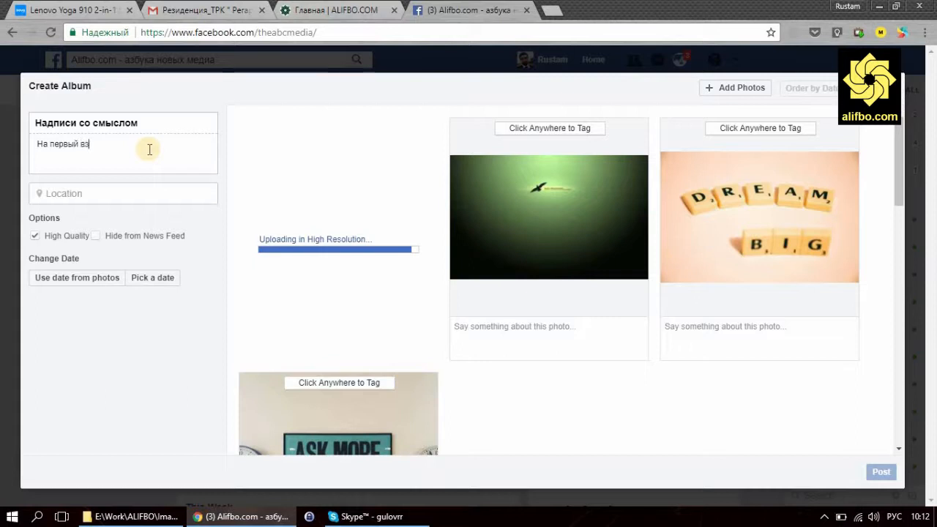
text(гляд может)
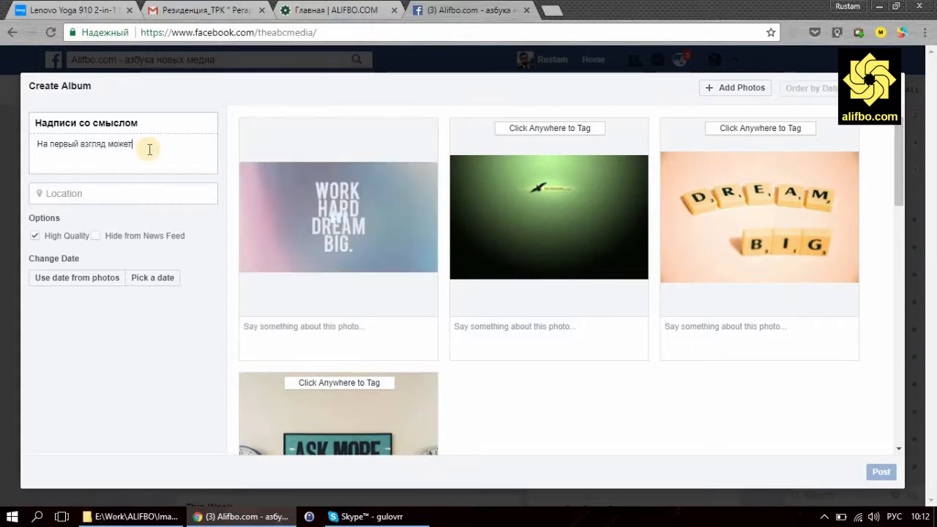
text( показаться, что)
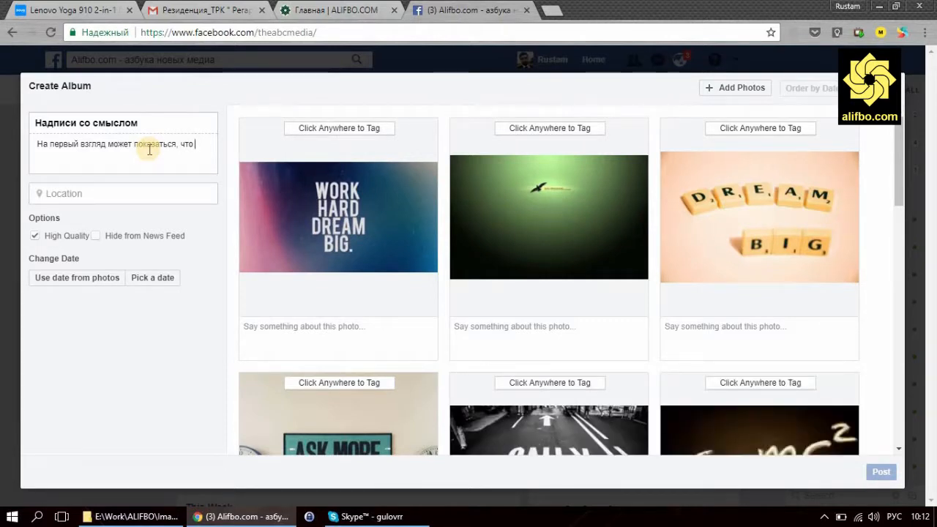
text(показаться, что эти слова просто раз)
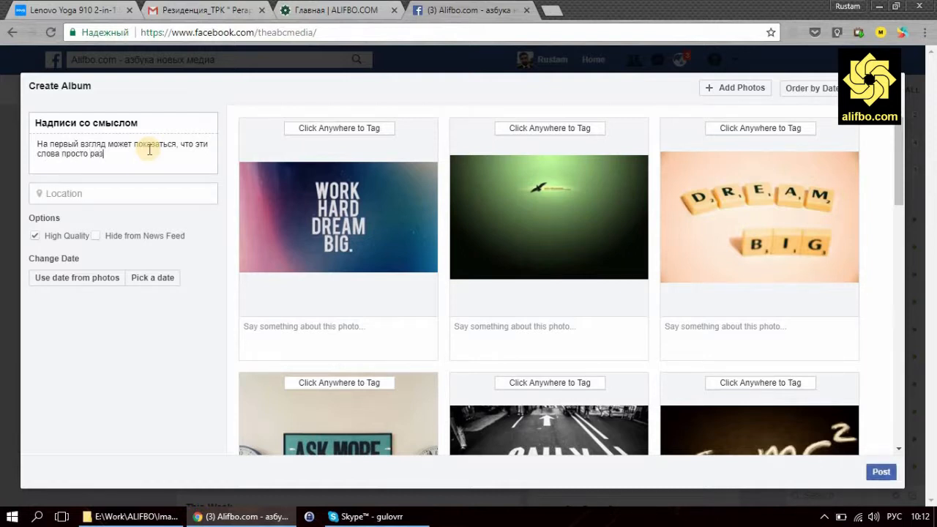
text(розненные и не связаны между собой, но если их объединить воедино, то можно прийти к выводу, что каждый из них направлен на воодушевление, вдохновение. Даже одним слов)
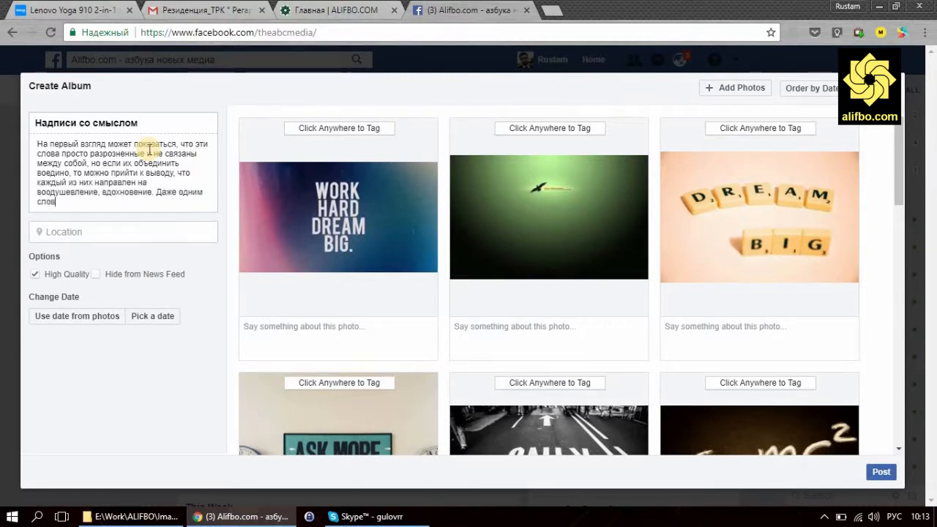
text(ом можно поднять иногда настроение людям.)
- Caption the WORK HARD DREAM BIG photo with text about dreaming, from "Мечтайте! Всегд! Везде!" to "научиться искренним и чистым мечтам."
scroll(724, 310, down, 5)
scroll(724, 310, up, 5)
click(389, 330)
text(Мечтайте! Всегд! Везде! Не бывает)
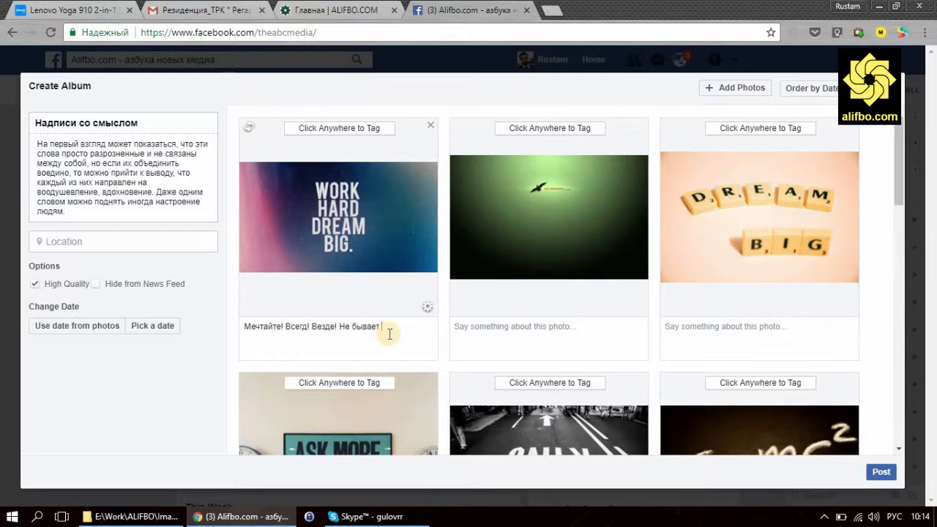
text( ситуации, когда человек не сможет мечтать - главное)
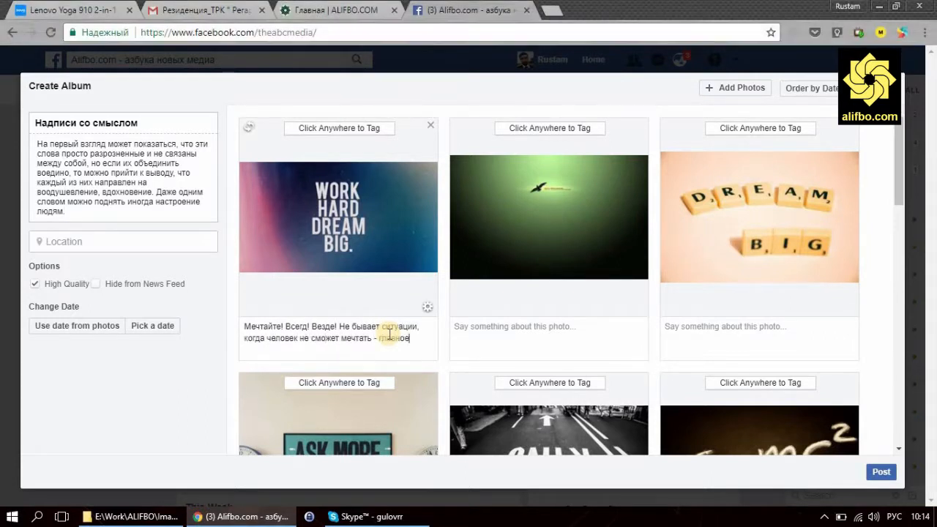
text( захотеть. И не убивайты мечты в детях - у них мы можем научиться искренним и чистым мечтам.)
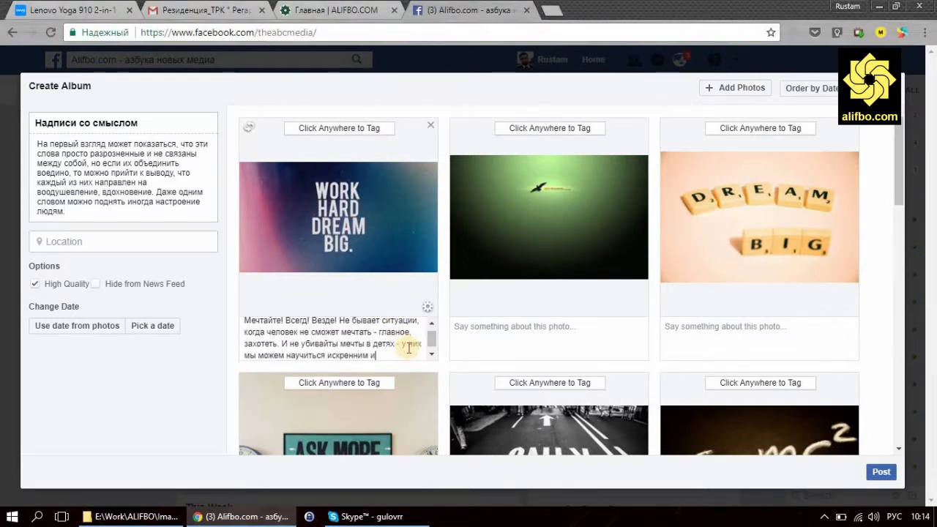
- Caption the green bird photo "Живем сегодня, что строить завтрашний день. Но живем мы именно СЕГОДНЯ и сейчас!"
click(545, 335)
text(Жив)
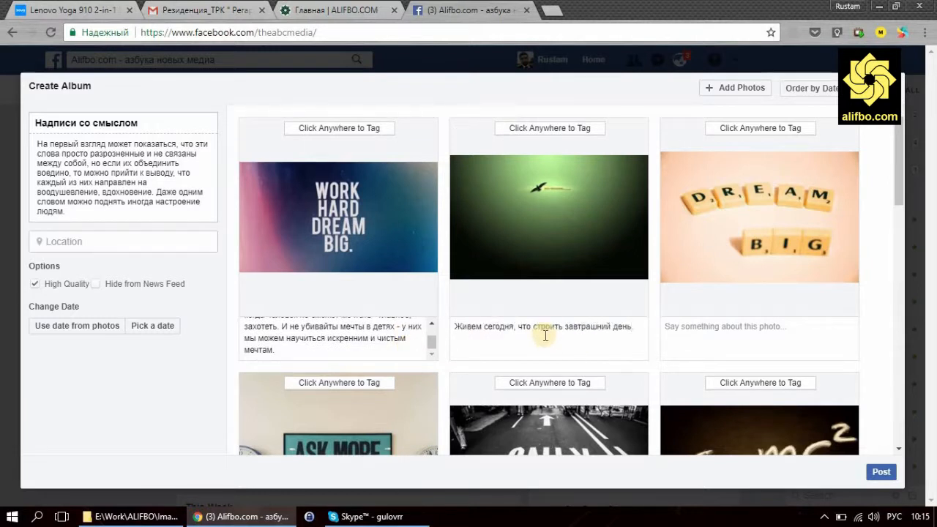
text(!)
- Caption DREAM BIG "Не разменивайтесь на мелочи. Не бойтесь мечтать глобально!" and ASK MORE QUESTIONS "Чтобы докопаться до сути, нужно спрашивать."
click(853, 343)
text(Не ра. Не бойтесь мечтать глобально!)
scroll(730, 389, down, 4)
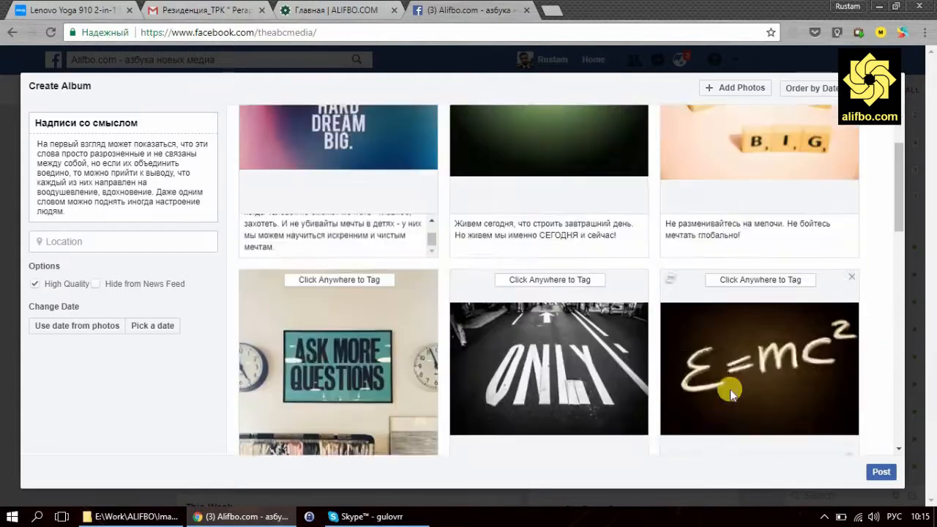
click(344, 322)
text(Чтобы докопаться до сути, нужно спрашивать.)
- Caption the ONLY photo "Только вперед!" and the E=mc² photo with text from "Иногда, когда кажется" to "Бог создал нас не просто так!"
click(569, 333)
text(Только вперед!)
click(765, 329)
text(Иногда, когда кажется, что уже нет сил бороться дальше, вспомните эту формулу - энергии в нас намного больше, чем мы може)
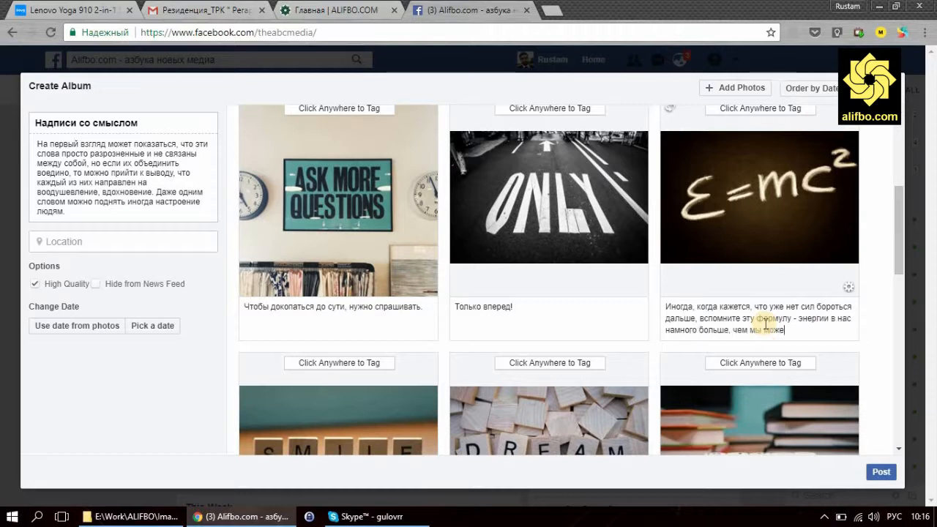
text(м себе это представить. Бог создал нас не просто так!)
- Caption the SMILE photo "Улыбнитесь! Иногда и этого достаточно, чтобы поднять настроение себе и другим :)"
scroll(625, 301, down, 4)
click(393, 304)
text(Улыбнитесь! Иногда и этого достаточно, чтобы поднять настроение себе и другим :))
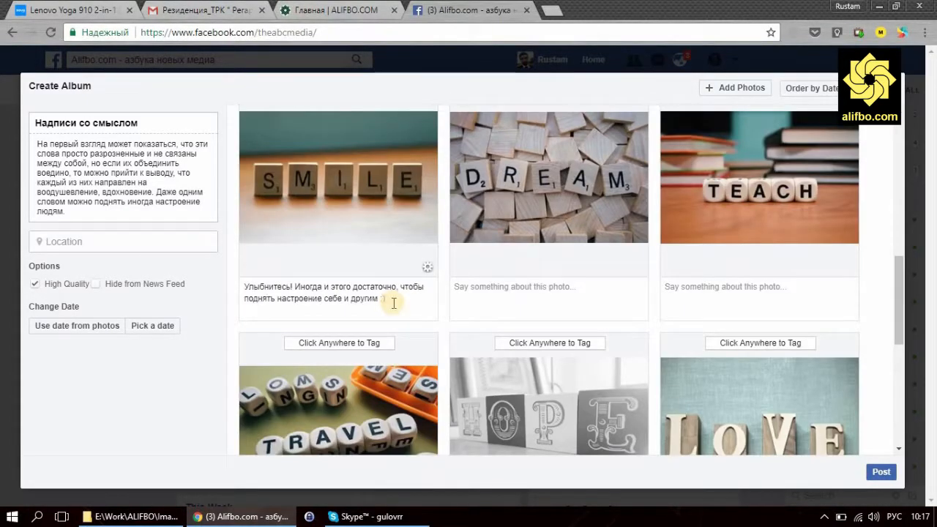
- Caption the DREAM tiles photo "И снова мечтайте! Как дети - у них зачастую самые светлые мечты!"
click(529, 293)
text(И снова мечтайте! Как дети - у них зачастую самые светлые )
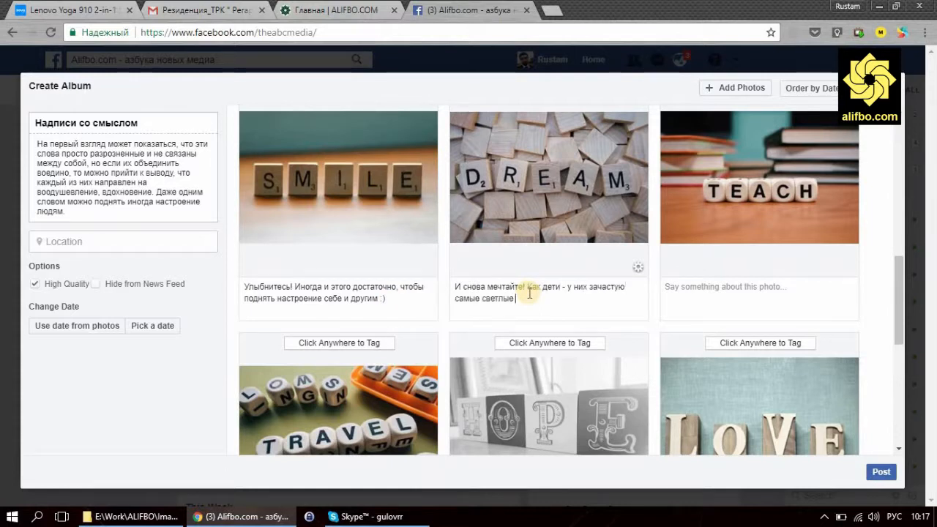
text(мечты!)
- Caption TEACH with text beginning "Научились сами?! Научите" and TRAVEL "В пути человек познает себя. Путешествуйте, чтобы узнать, кто вы в этом мире."
click(758, 310)
text(Научились сами?! Научите д)
key(Tab)
text(В пути ч)
text( узнать, кто вы в этом мире.)
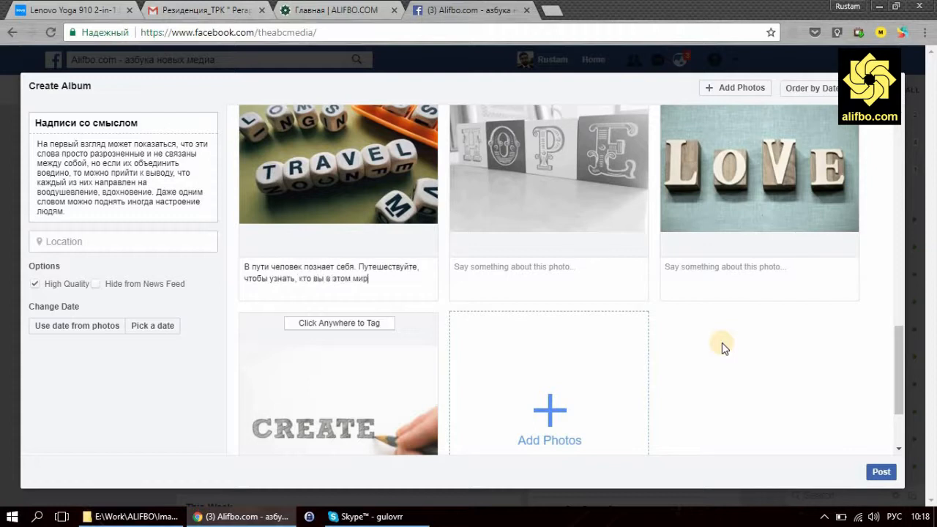
- Caption HOPE with text from "Не теряйте надежду на Бога" to "надеяться на Него." and LOVE "Любите - чисто и бесусловно."
key(Tab)
text(Н)
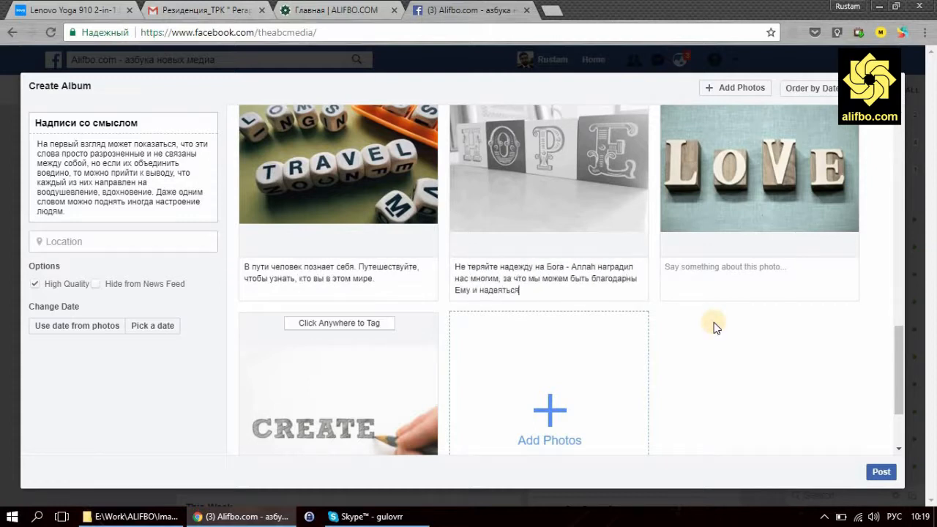
text( на Него.)
click(665, 293)
text(Любите - чисто и бесусловно.)
- Caption CREATE "Создайте что-то в своей жизни! Оставьте свой след в истории человечества. Пусть даже если это будет маленький скворешник" and post the album
key(Tab)
text(Co)
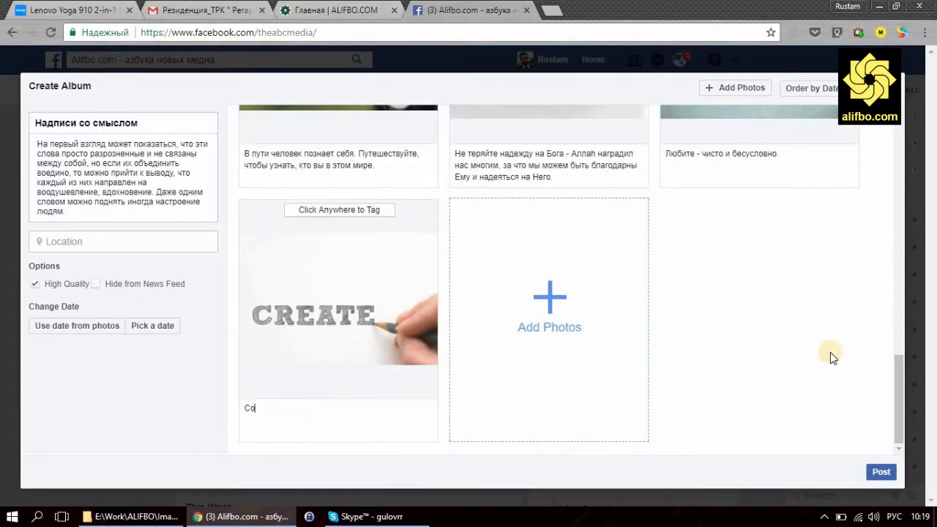
text( в истории человечества. Пус)
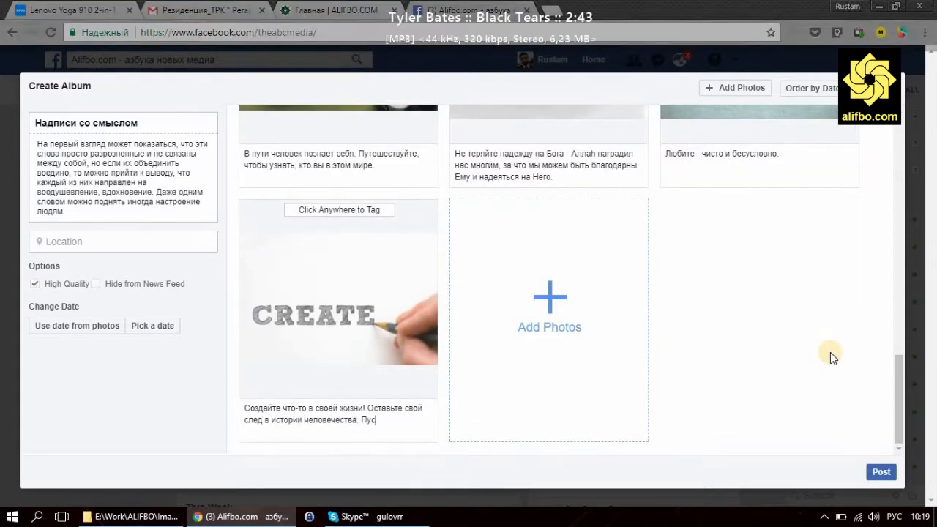
text(ть даже если это будет ма)
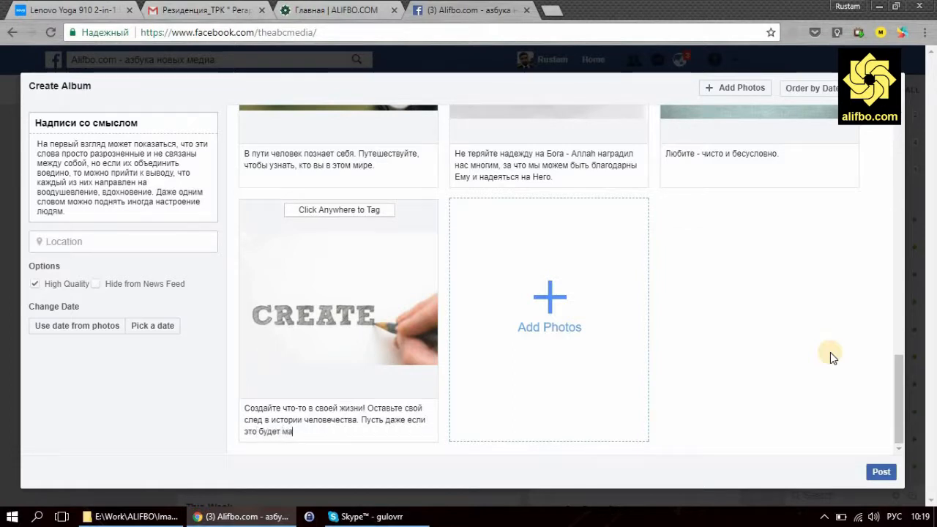
text(ленький ско)
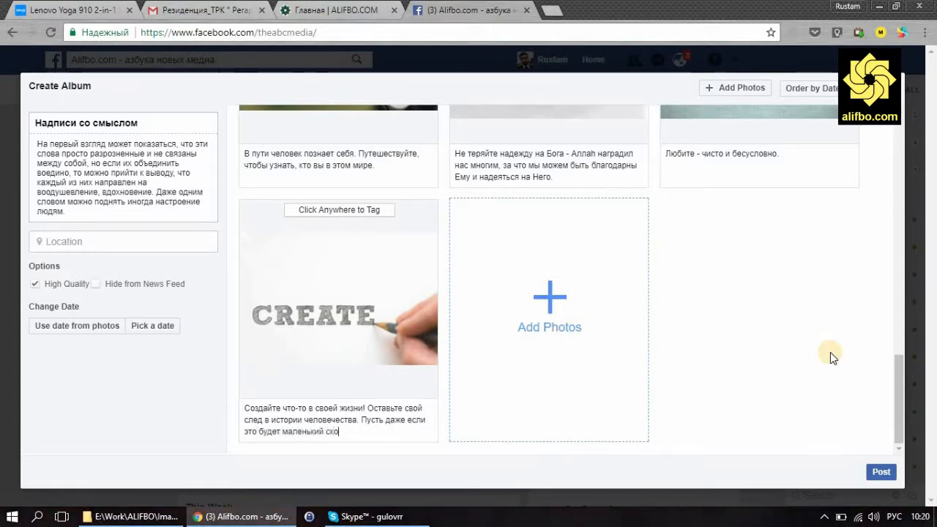
key(BackSpace)
text(ворешник)
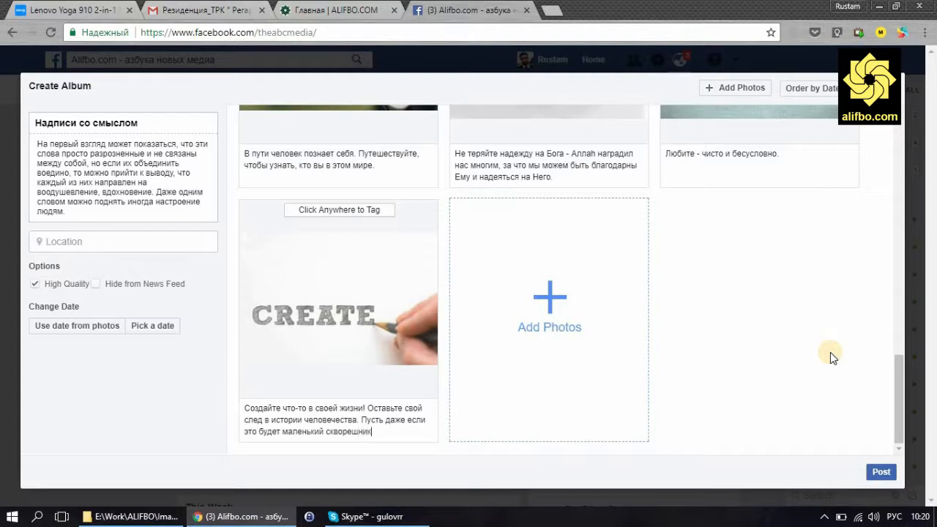
click(883, 473)
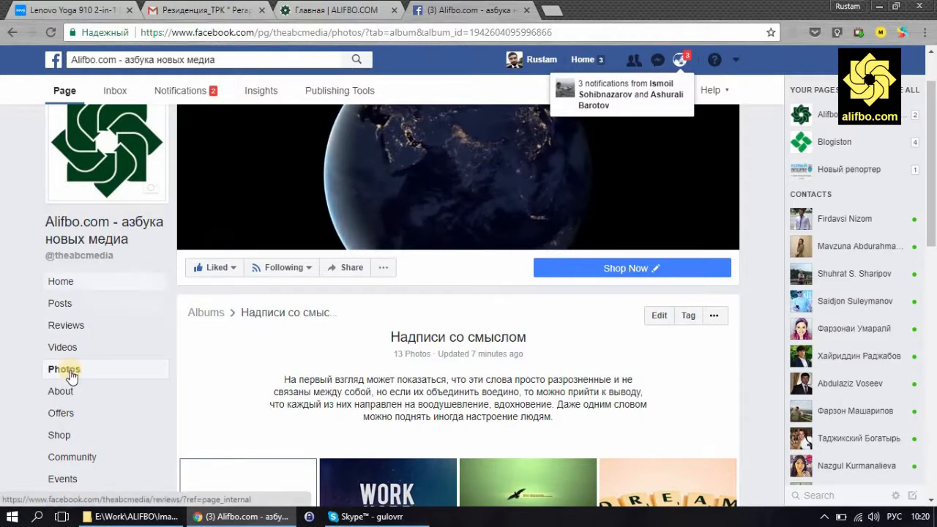
- Open the Alifbo.com page's home timeline and view the newly published album post
click(71, 229)
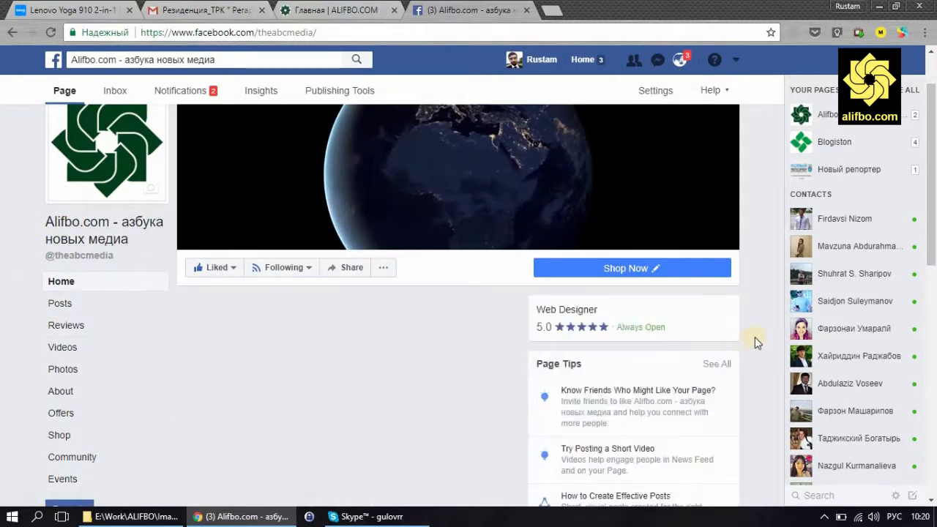
scroll(755, 336, down, 7)
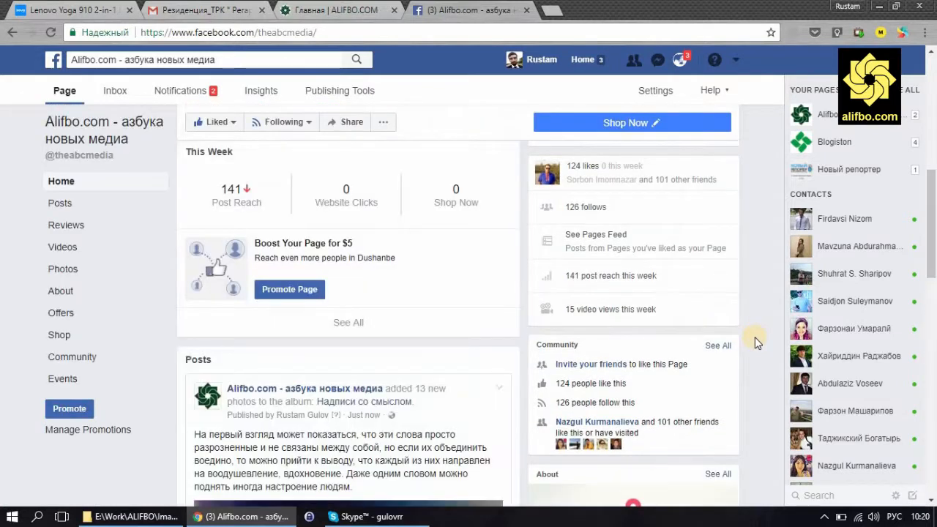
scroll(755, 336, down, 6)
scroll(755, 337, down, 2)
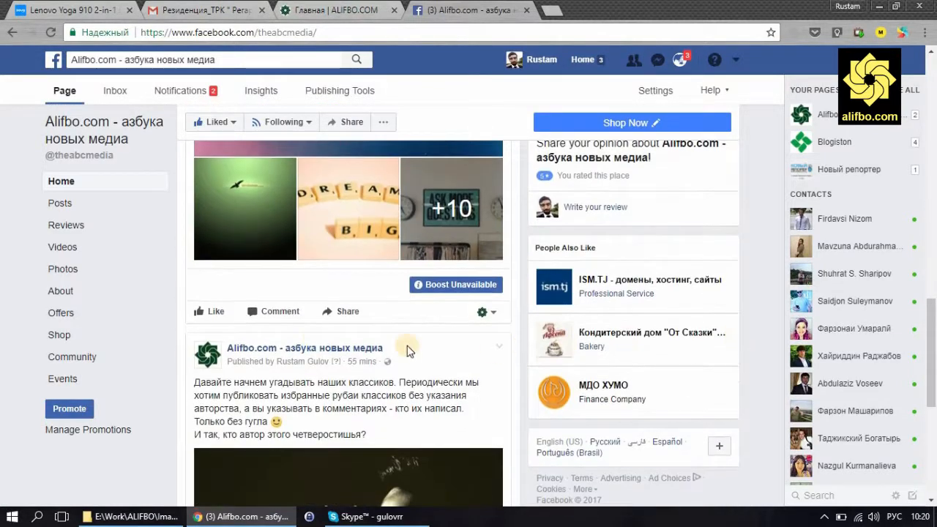
- Open the embed code for the newly published album post and review the full embed preview
scroll(314, 340, up, 5)
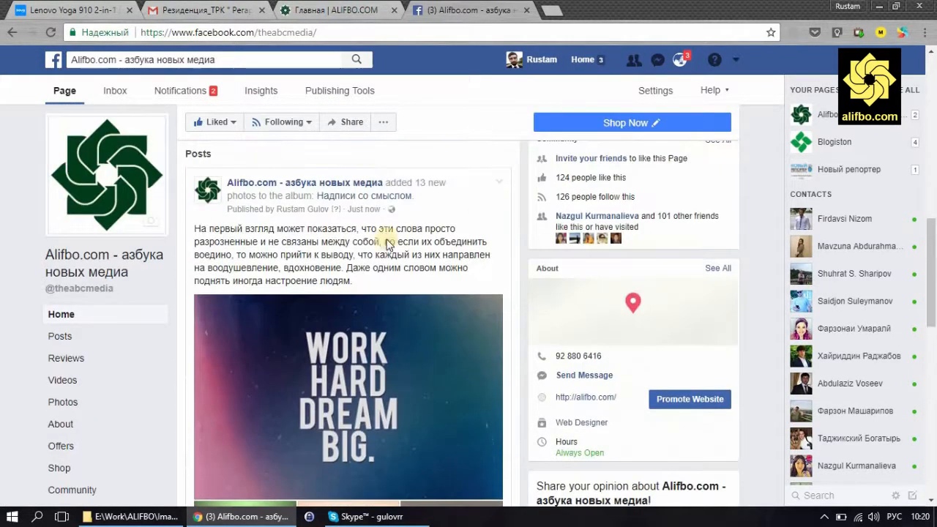
click(500, 184)
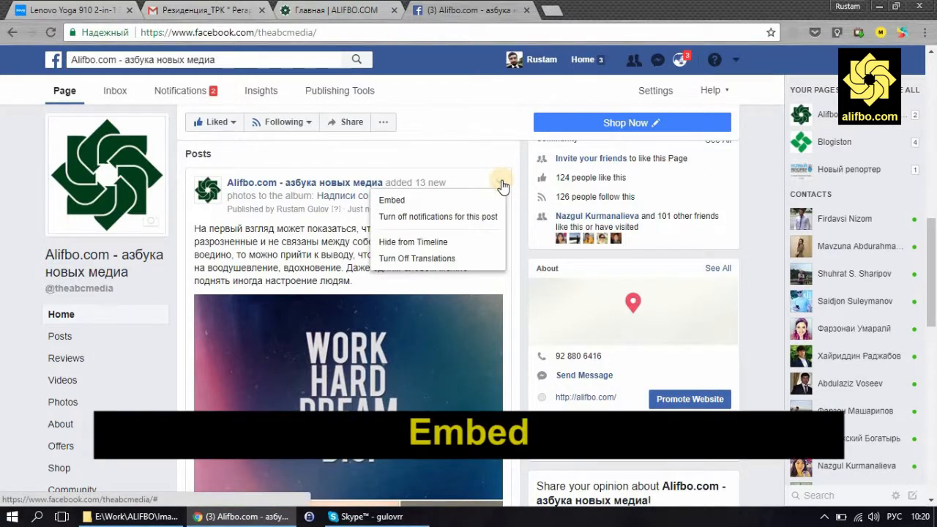
click(443, 199)
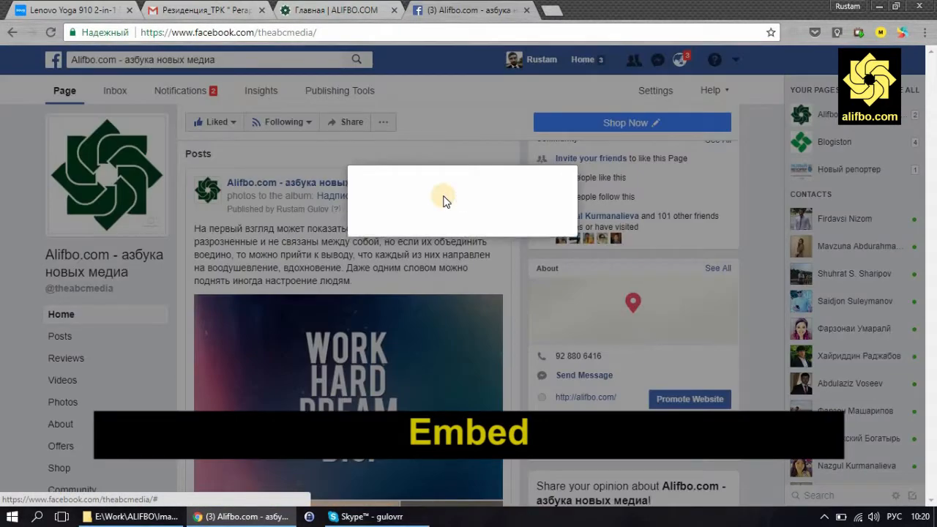
click(326, 251)
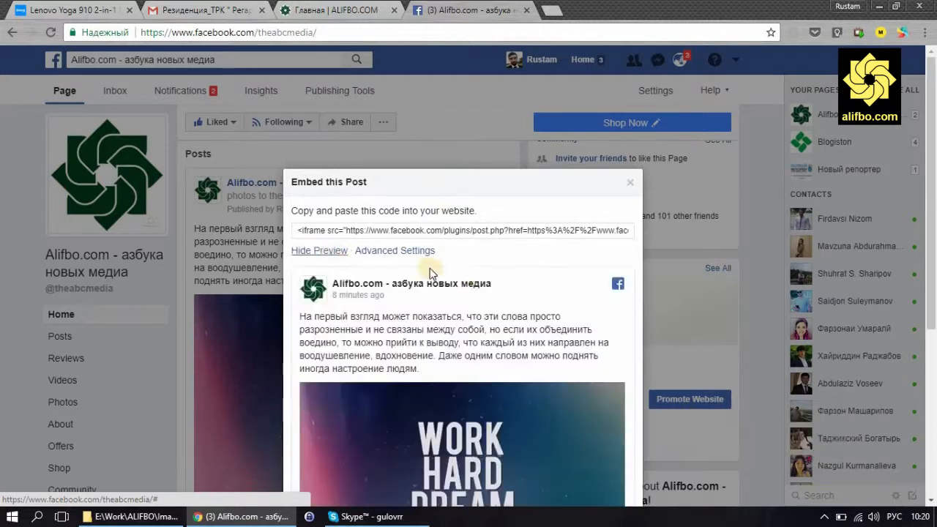
scroll(471, 271, down, 4)
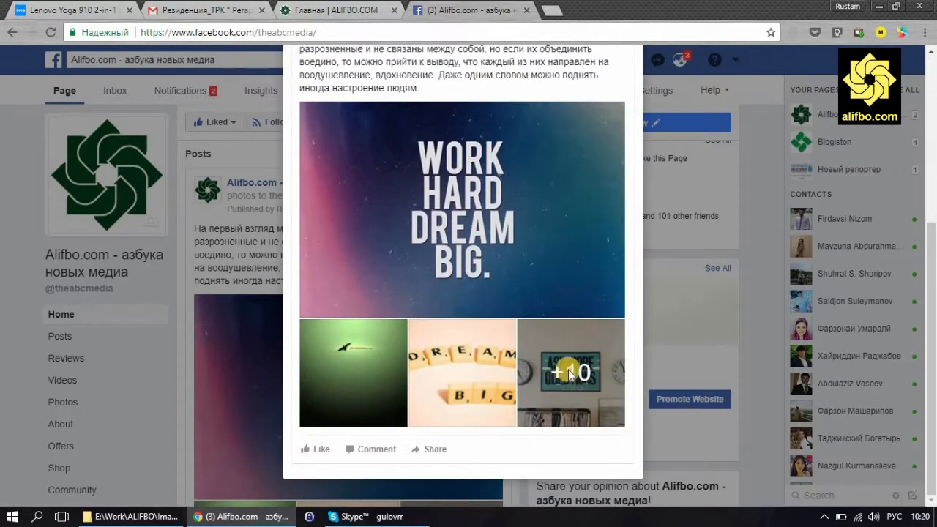
scroll(496, 246, up, 5)
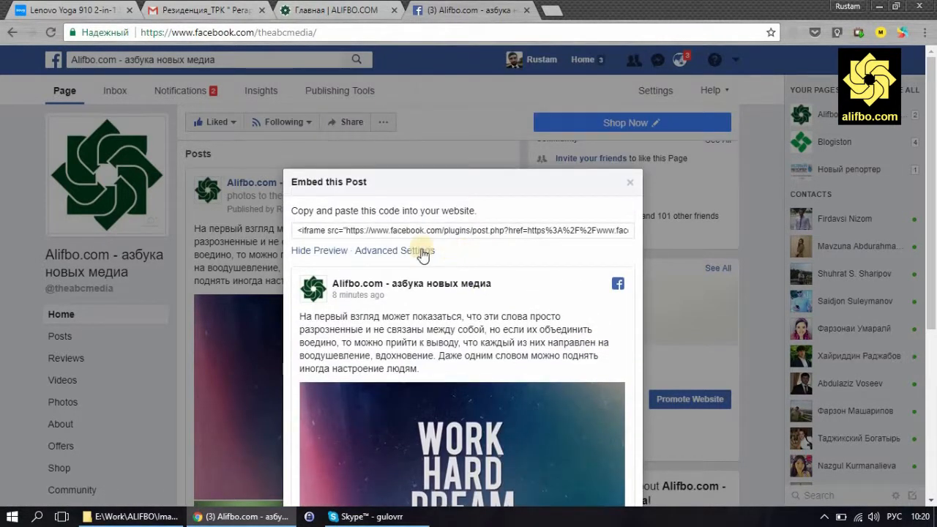
- Copy the album post's entire iframe embed code
click(421, 232)
right_click(420, 232)
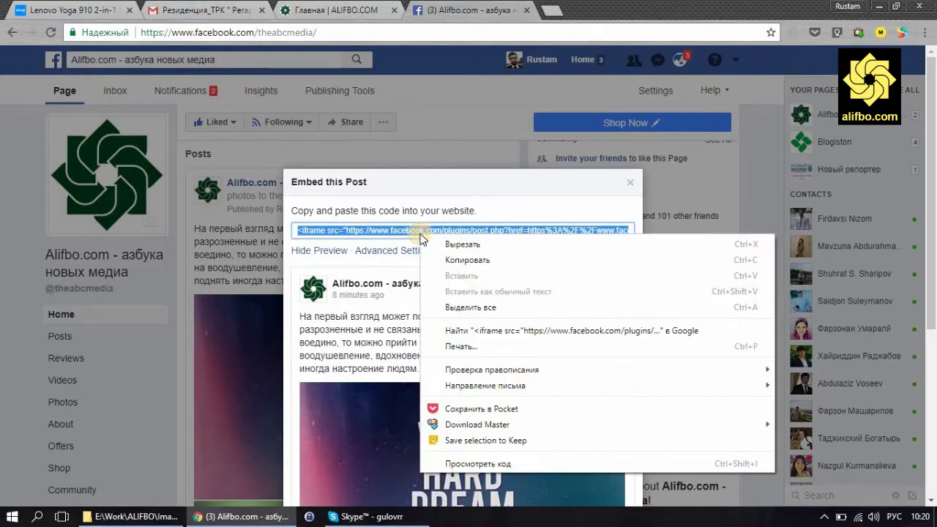
click(462, 261)
- Switch to the ALIFBO.COM WordPress site, create a new post and paste the Facebook iframe code into its body as text
click(344, 9)
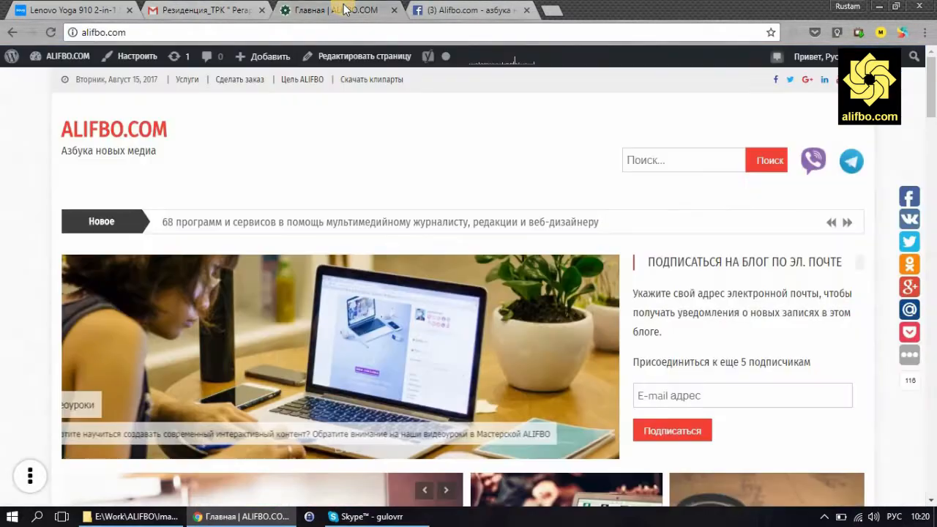
mouse_move(260, 56)
click(245, 79)
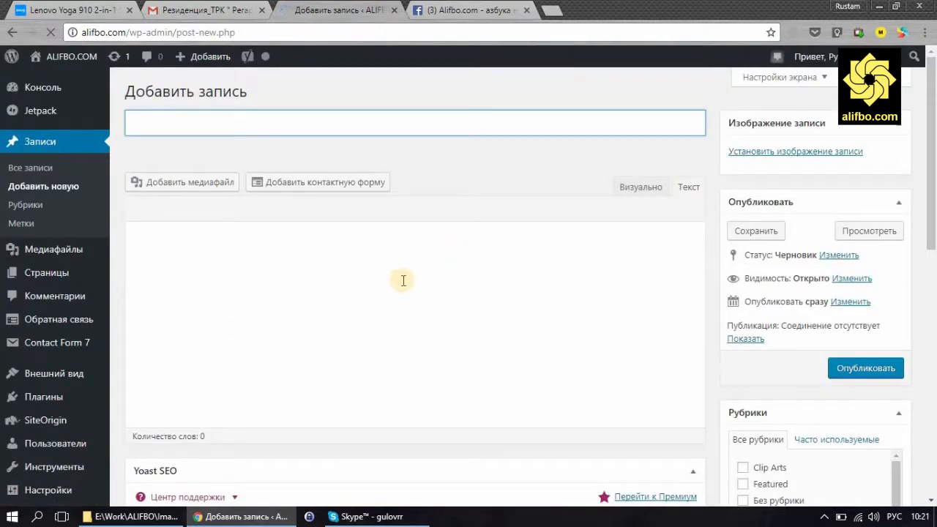
click(361, 268)
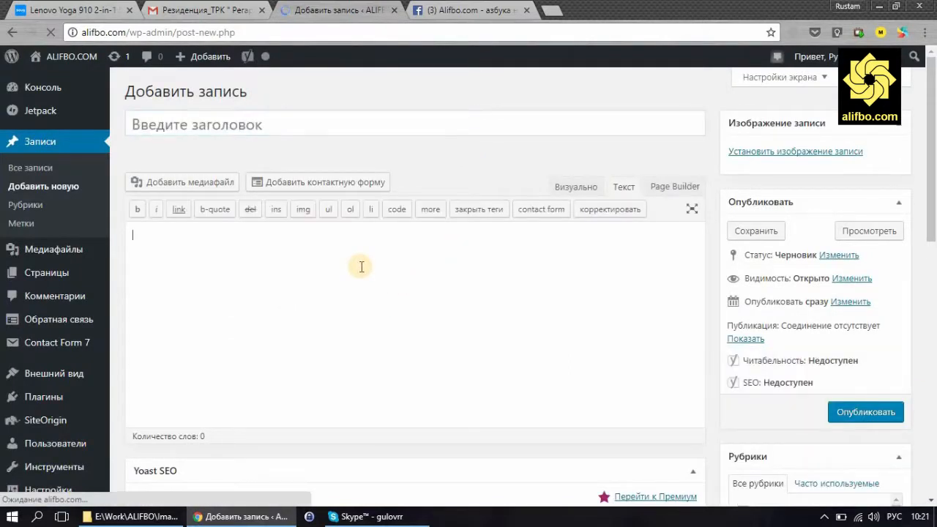
text(<iframe src="https://www.facebook.com/plugins/post.php?href=https%3A%2F%2Fwww.facebook.com%2Fmedia%2Fset%2F%3Fset%3Da.1942604095996866.1073741830.1770111149912829%26type%3D3&width=500" width="500" height="702" style="border:none;overflow:hidden" scrolling="no" frameborder="0" allowTransparency="true"></iframe>)
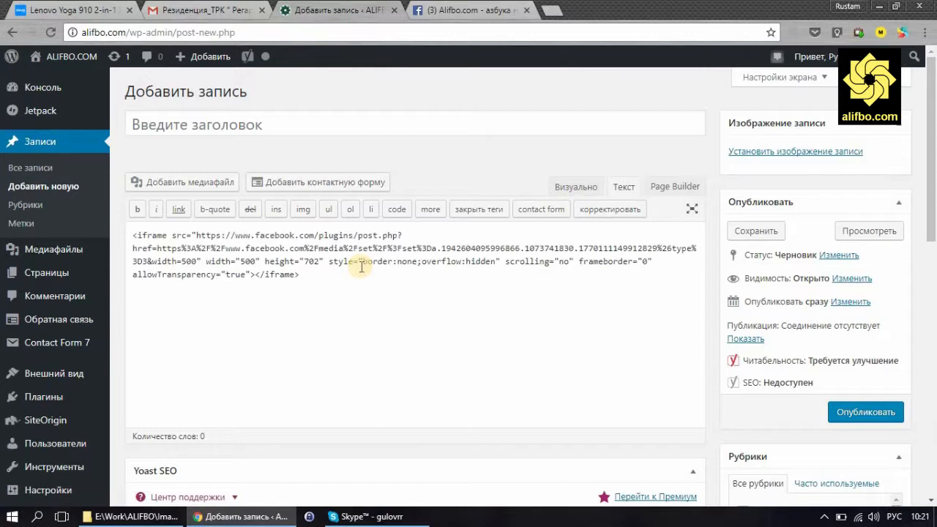
- Title the post "Галерея фотографий Facebook на своем сайте" and preview how the embedded album appears on the site
click(280, 129)
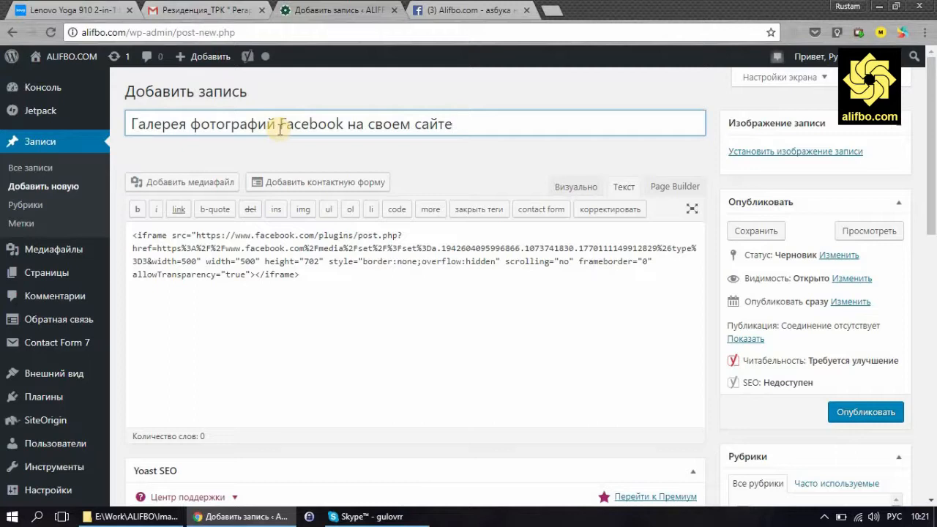
click(849, 231)
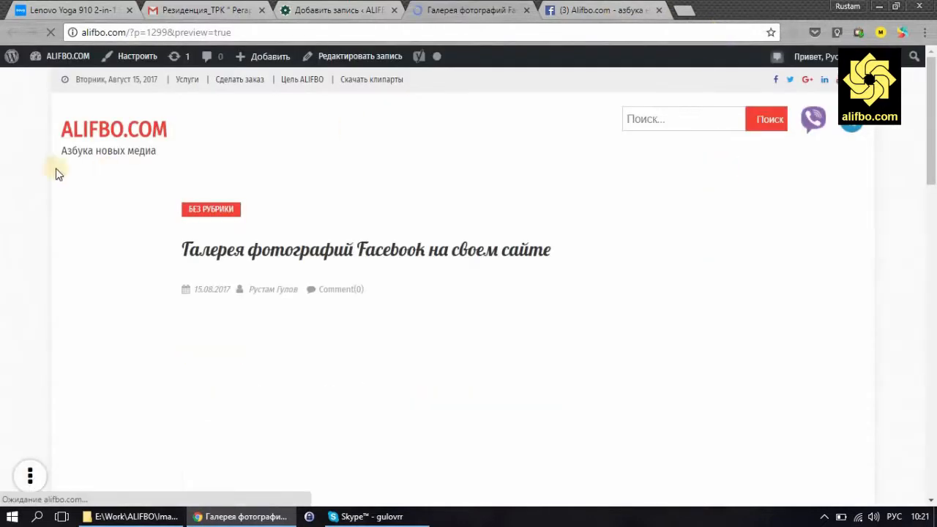
scroll(4, 252, down, 2)
scroll(4, 252, down, 3)
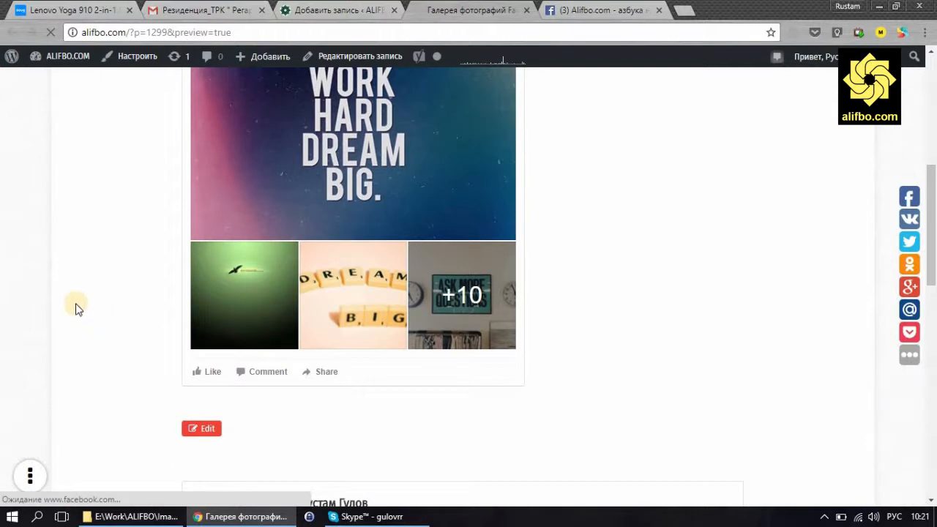
scroll(72, 300, up, 3)
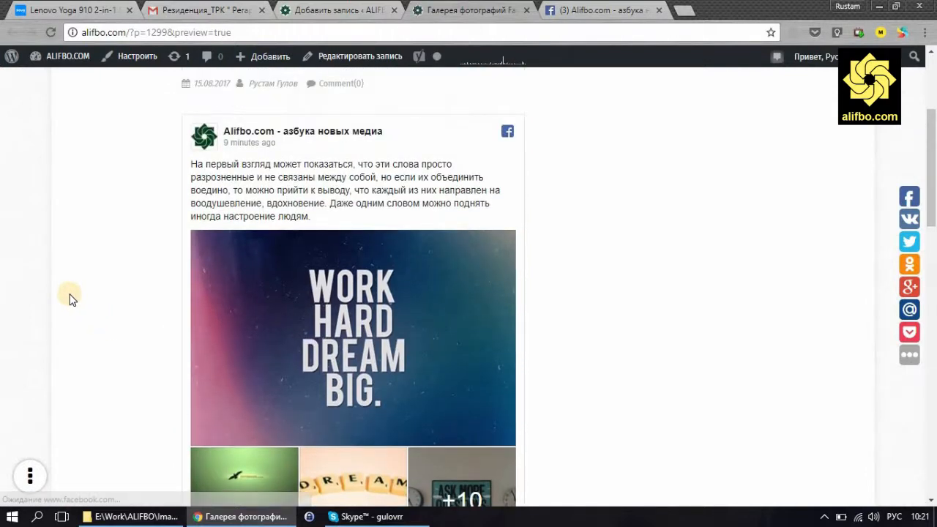
scroll(73, 300, up, 1)
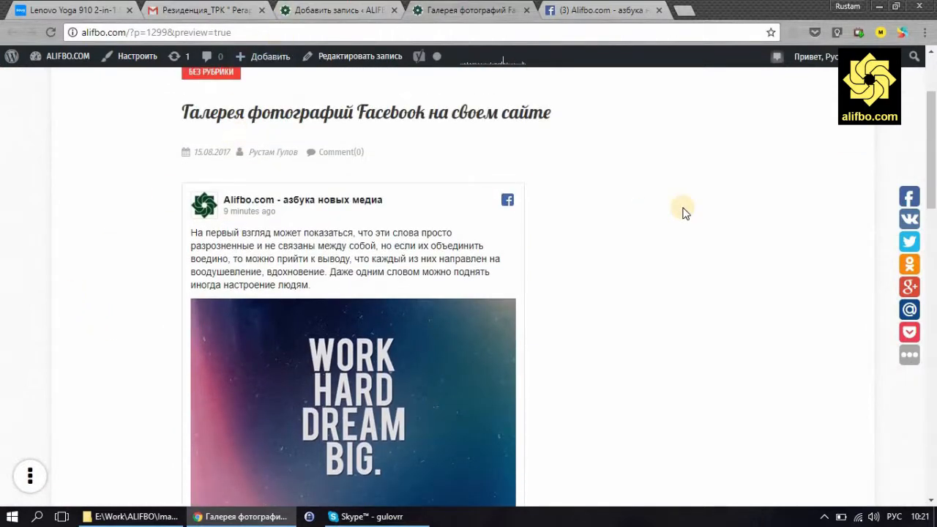
- Set the embed code's URL width to 700, iframe width to 100% and height to 900, and preview the resized album
click(341, 11)
drag(181, 261, 196, 261)
text(700)
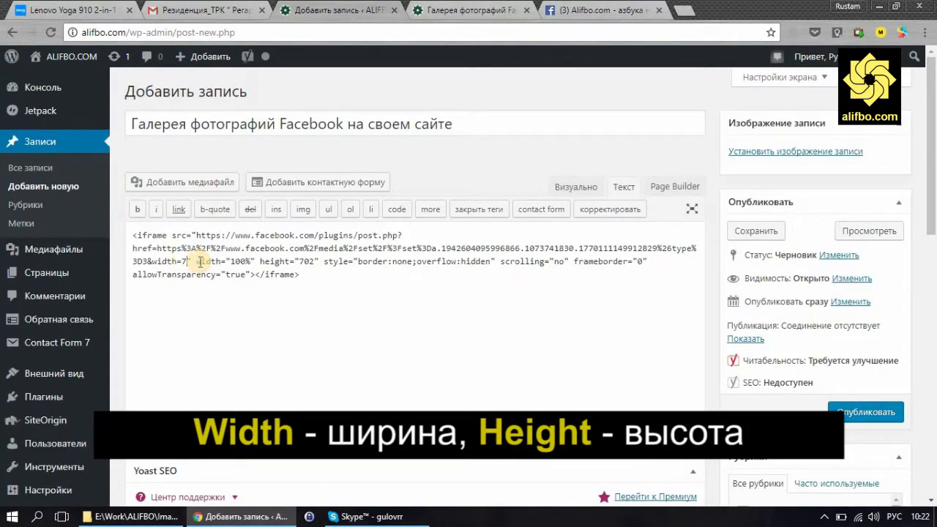
drag(308, 262, 325, 261)
text(900)
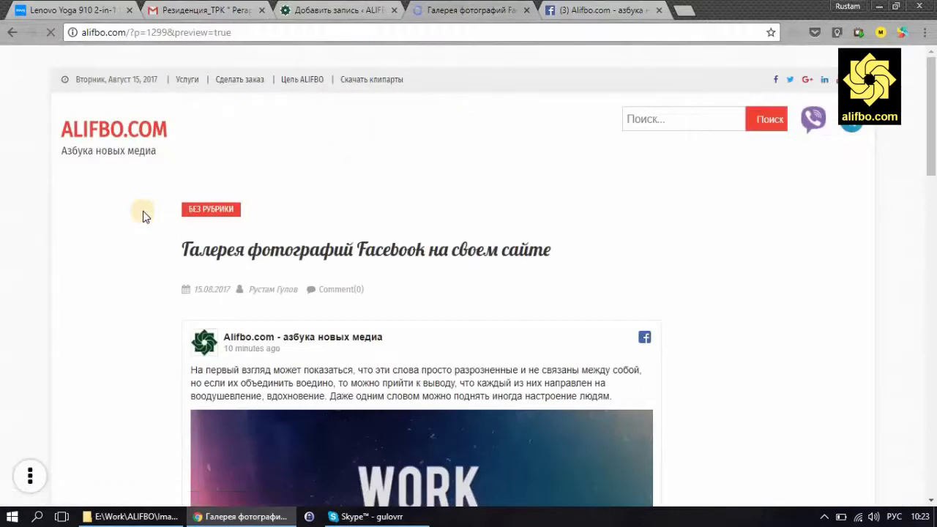
scroll(143, 211, down, 6)
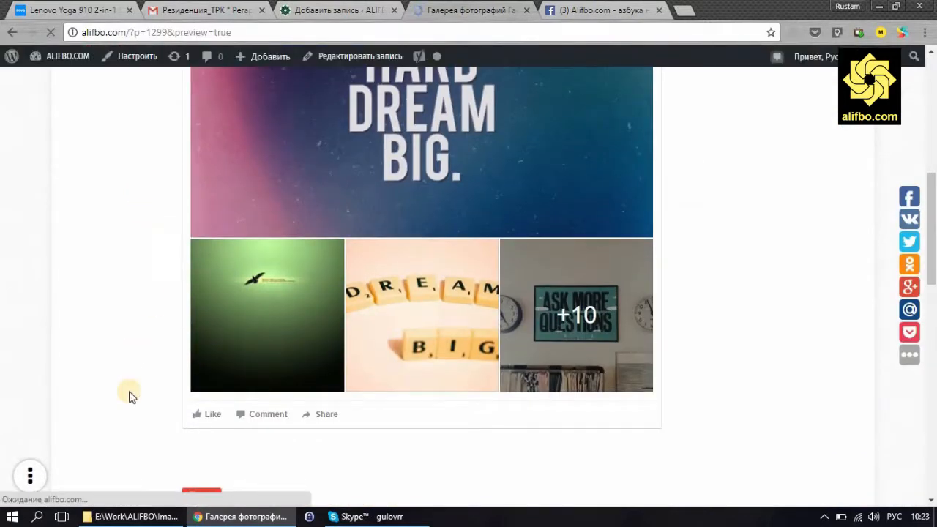
scroll(695, 268, up, 5)
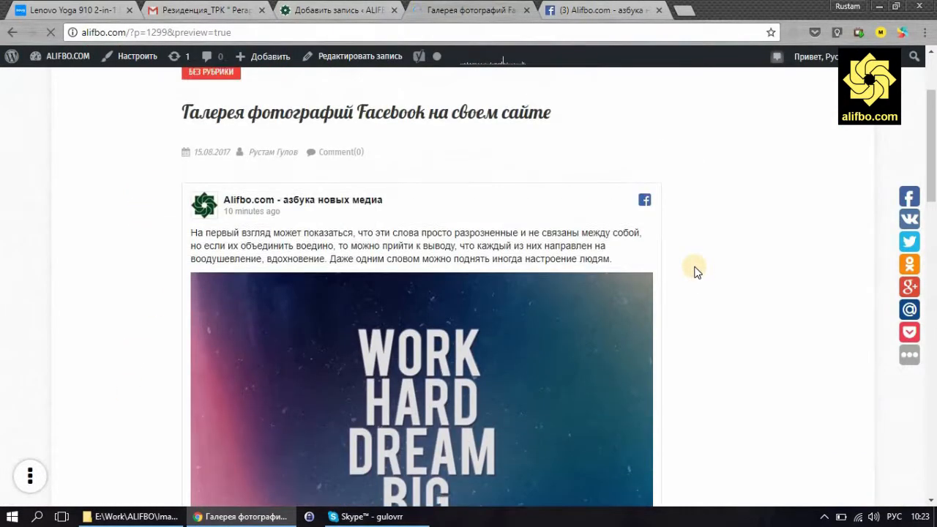